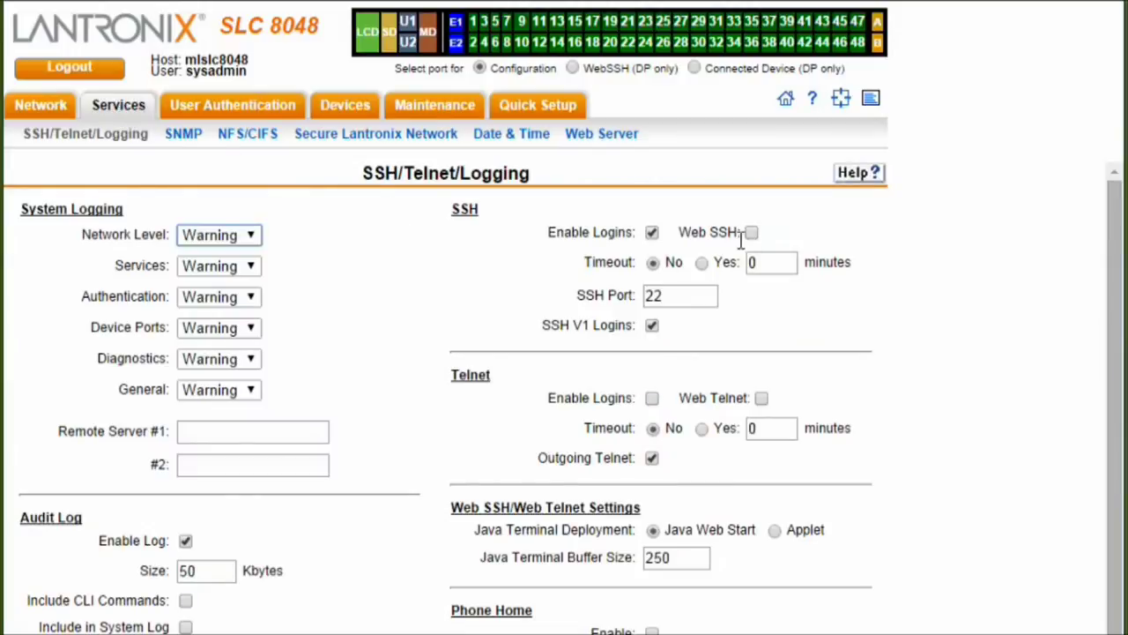
click(752, 234)
click(225, 108)
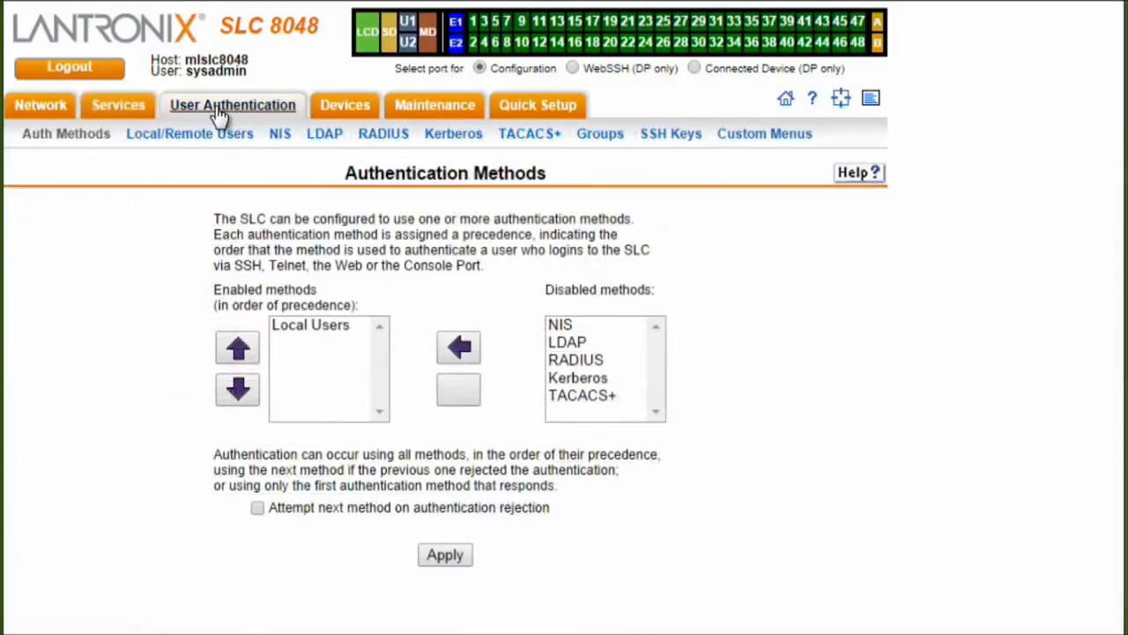
click(217, 138)
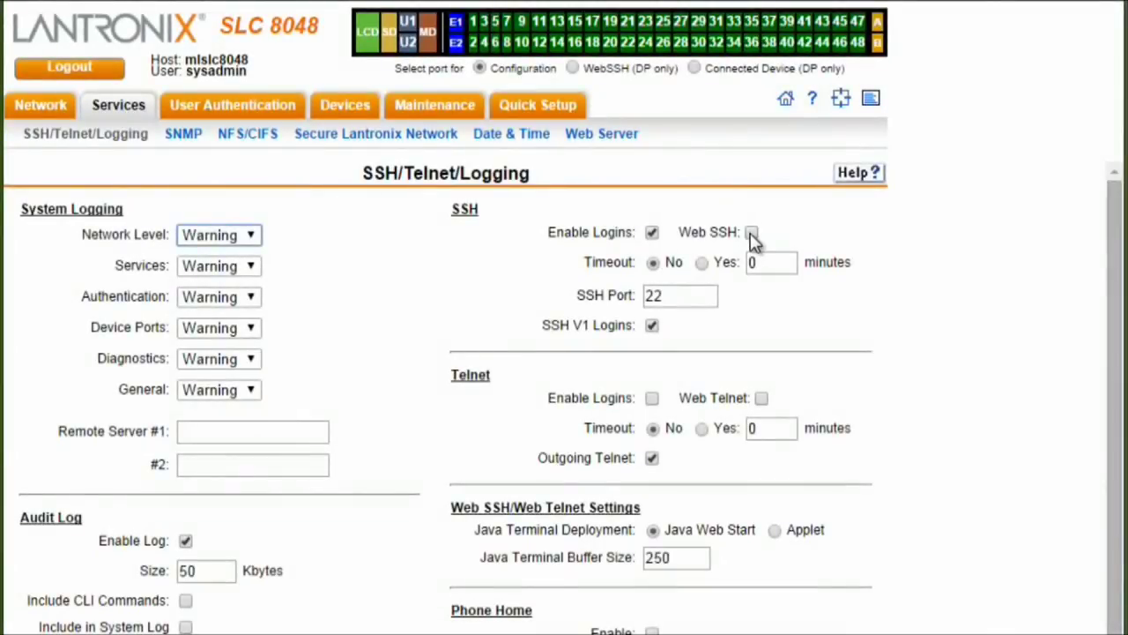
Step: Check Web SSH, then go to the User Authentication Auth Methods page
click(752, 233)
click(220, 112)
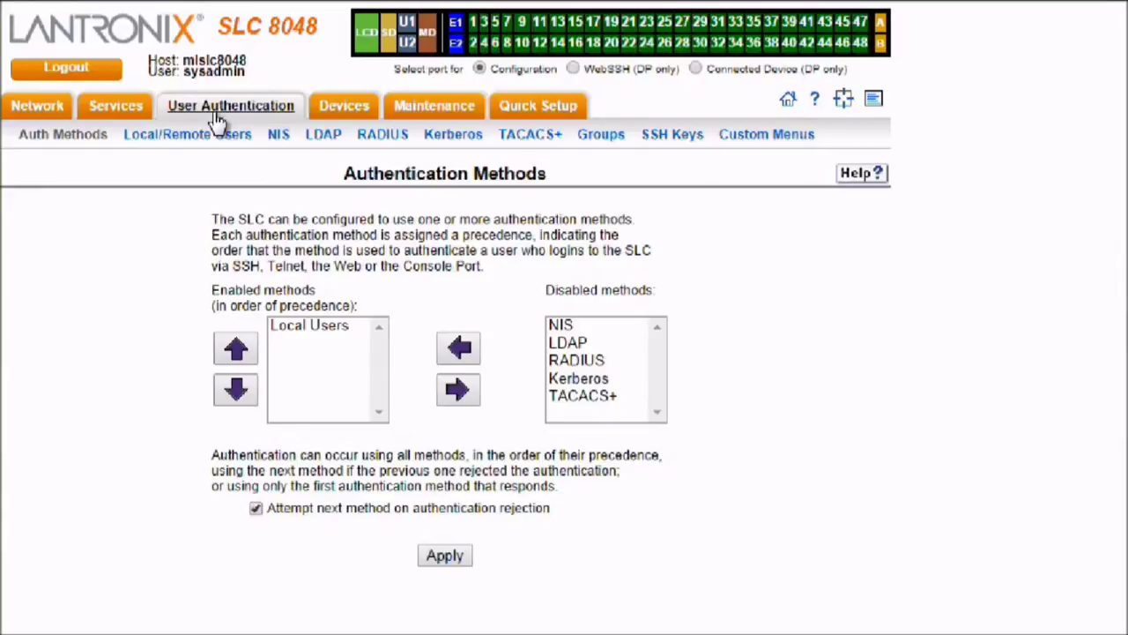
Step: Review the NIS, LDAP, RADIUS, Kerberos and TACACS+ authentication sub-tabs
click(219, 133)
click(279, 136)
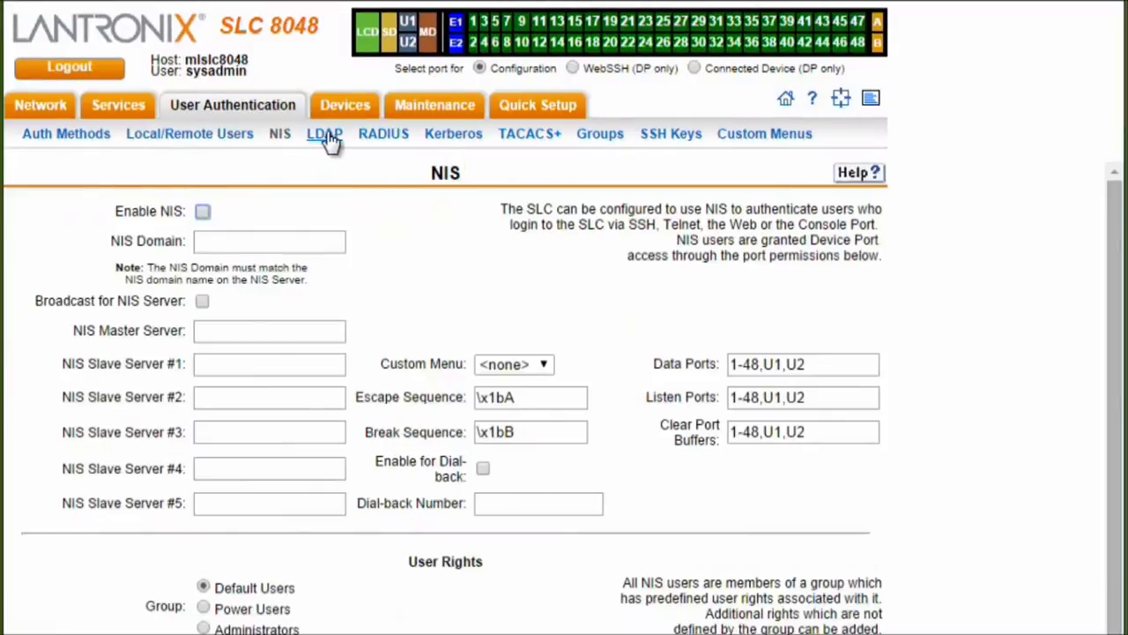
click(327, 140)
click(385, 138)
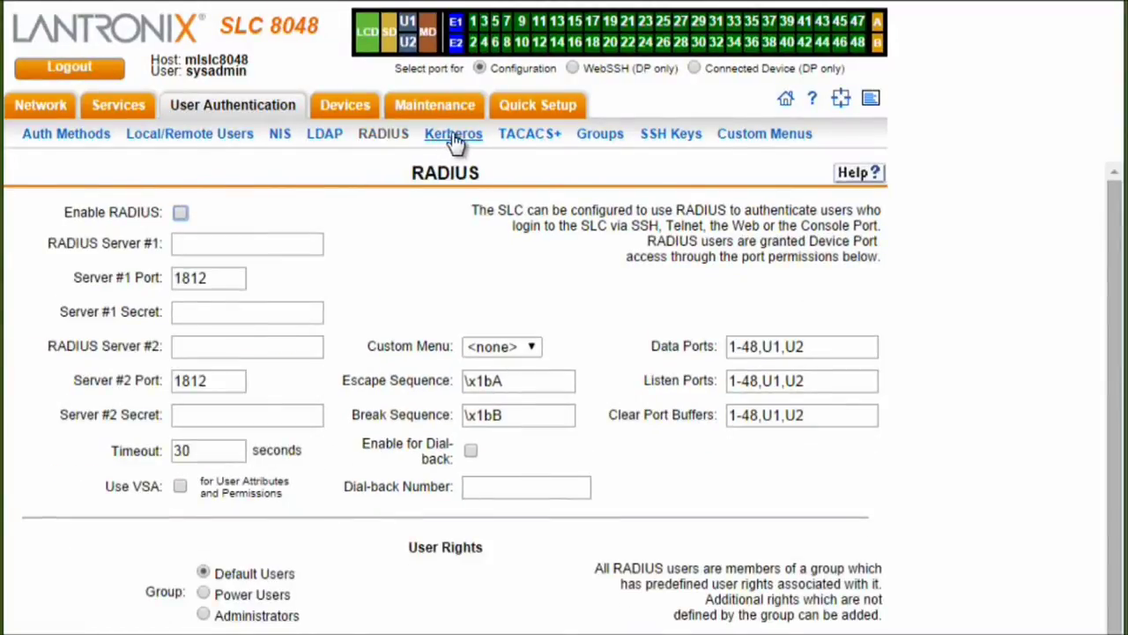
click(454, 139)
click(514, 139)
click(189, 139)
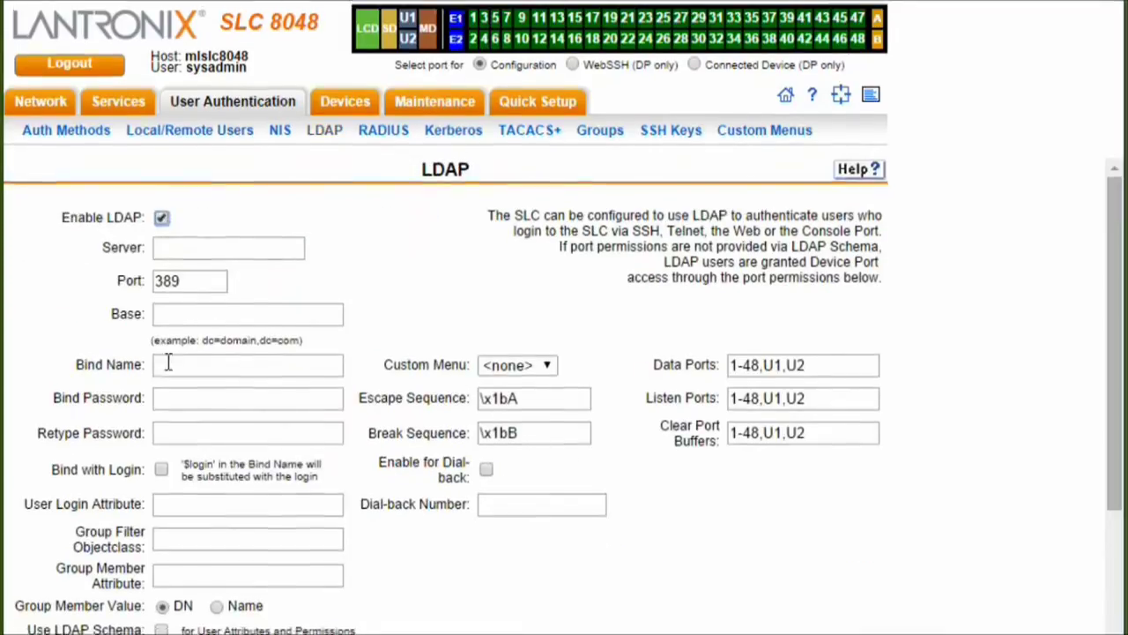
Step: Check the Groups settings, then enable Use VSA on the RADIUS tab
scroll(168, 360, down, 1)
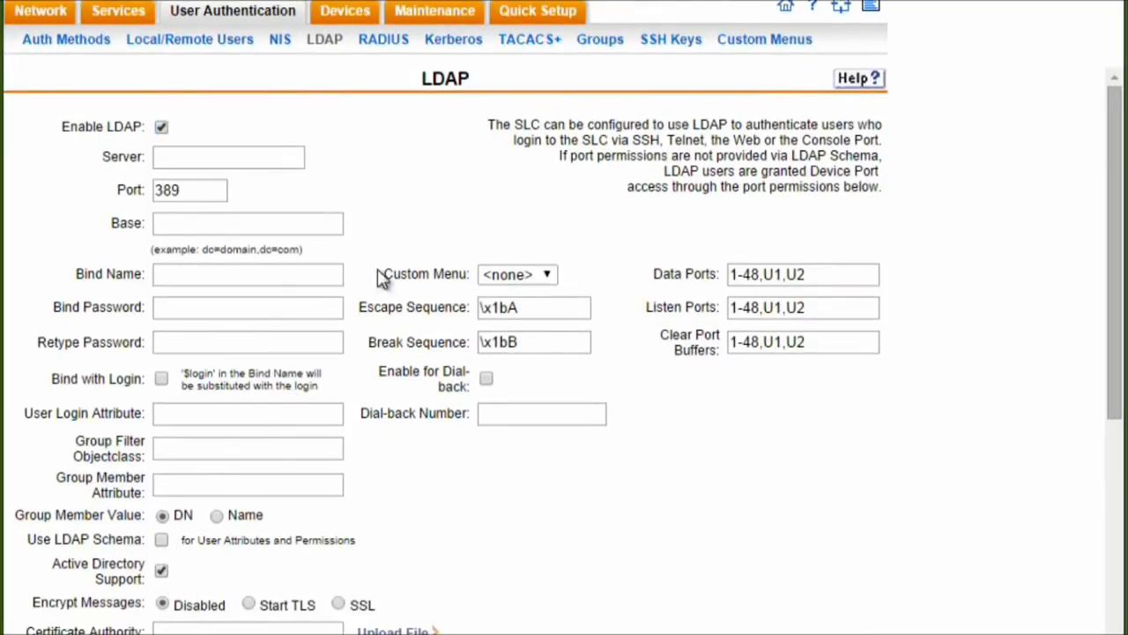
click(600, 45)
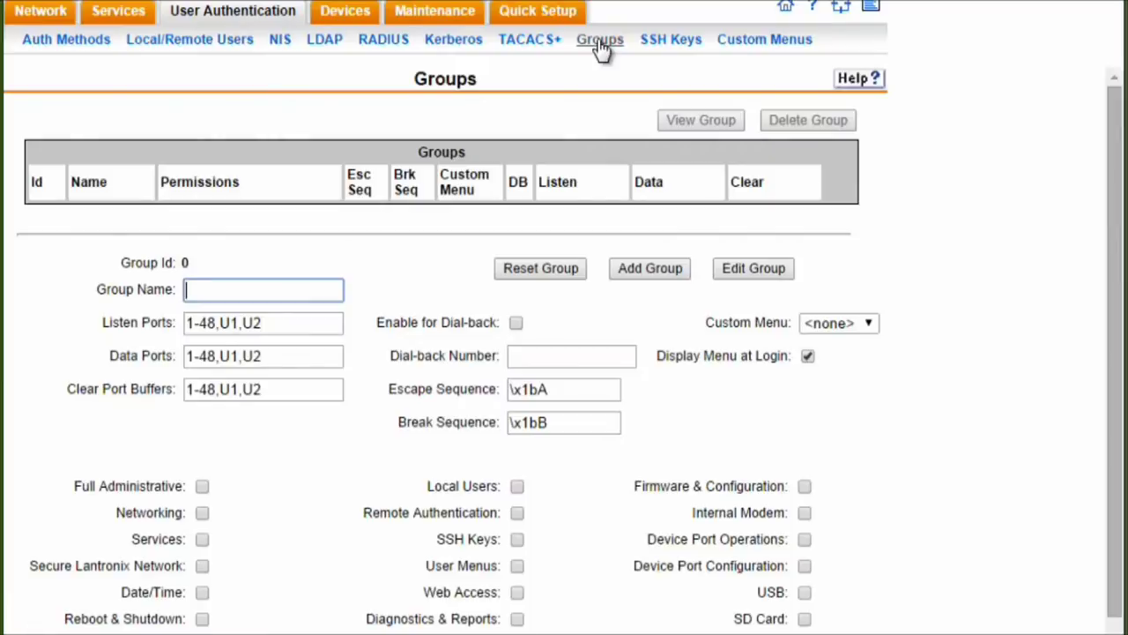
scroll(381, 141, up, 1)
click(381, 139)
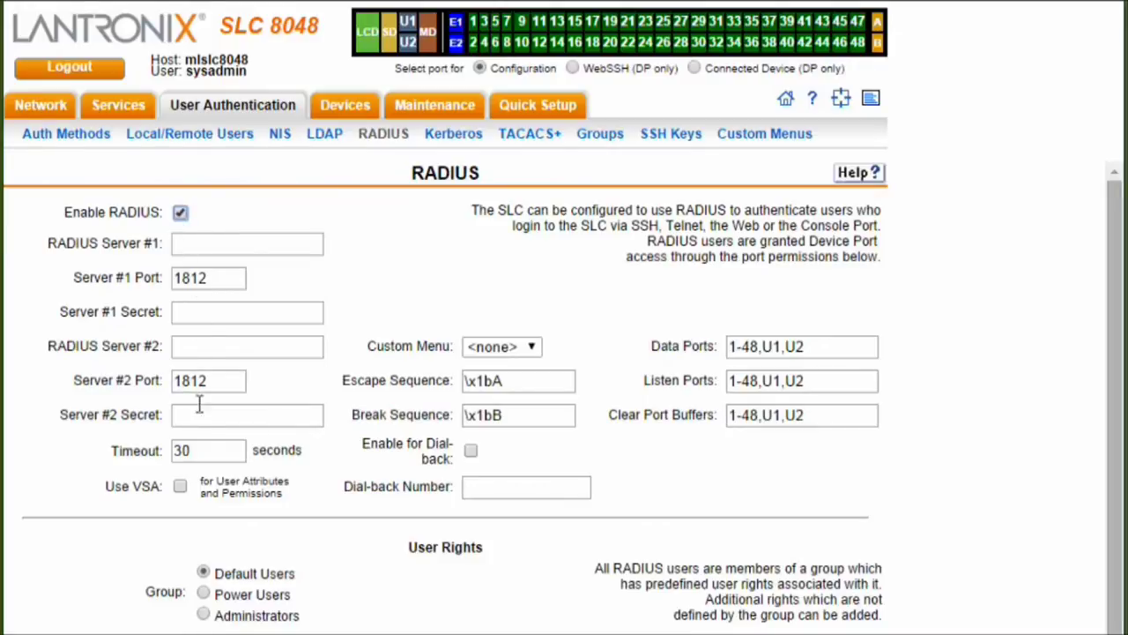
click(178, 486)
Step: Move LDAP from Disabled to Enabled methods, ranked below Local Users
click(67, 142)
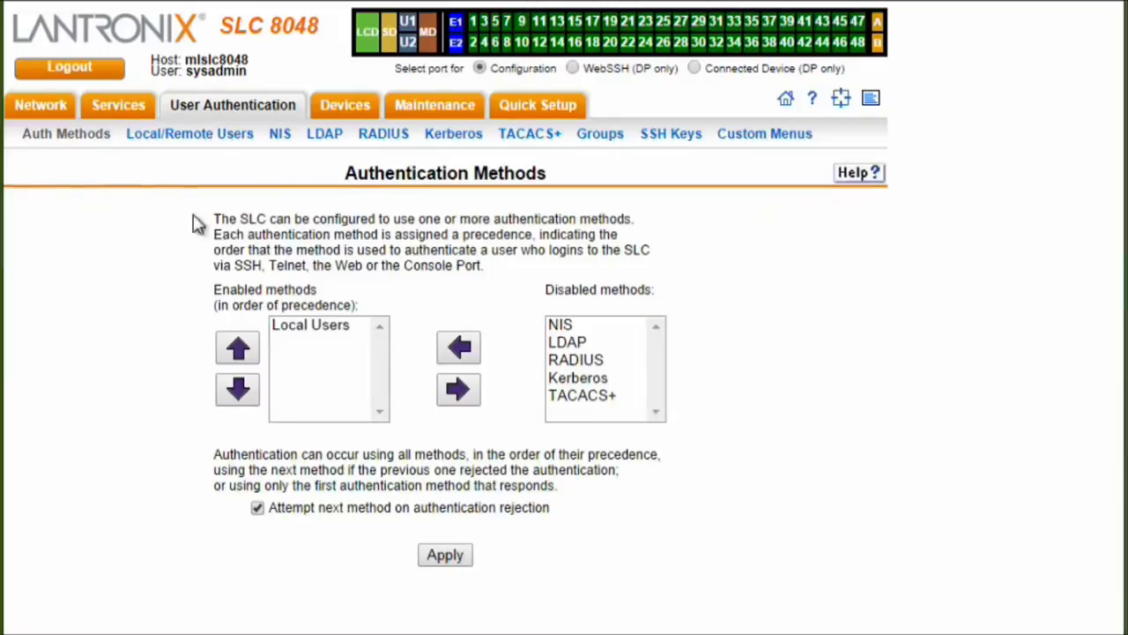
click(564, 343)
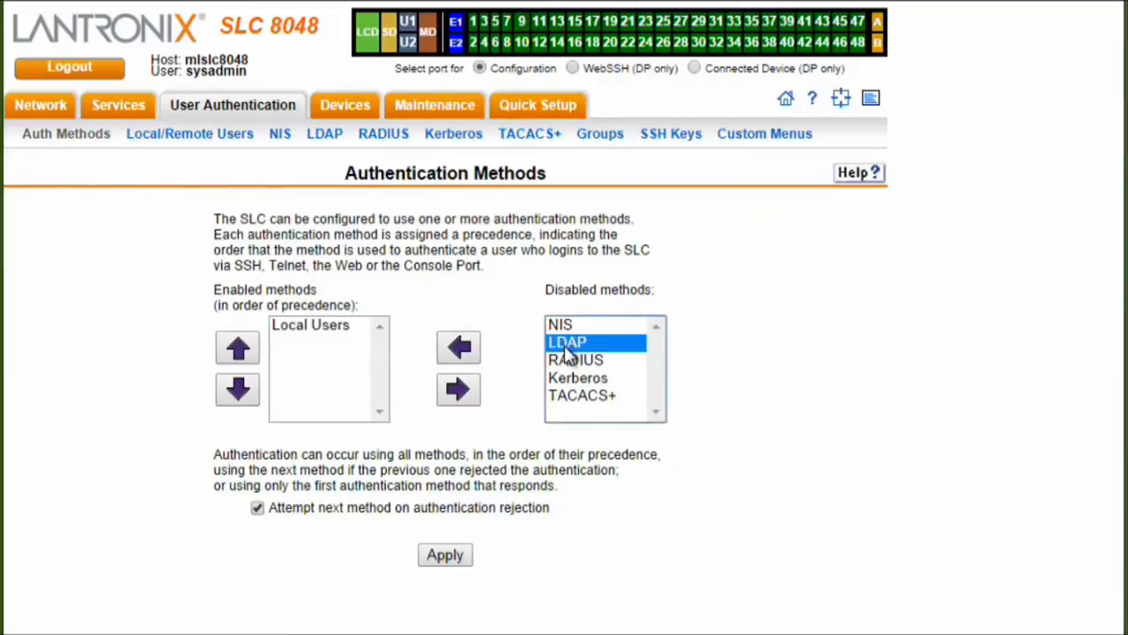
click(462, 348)
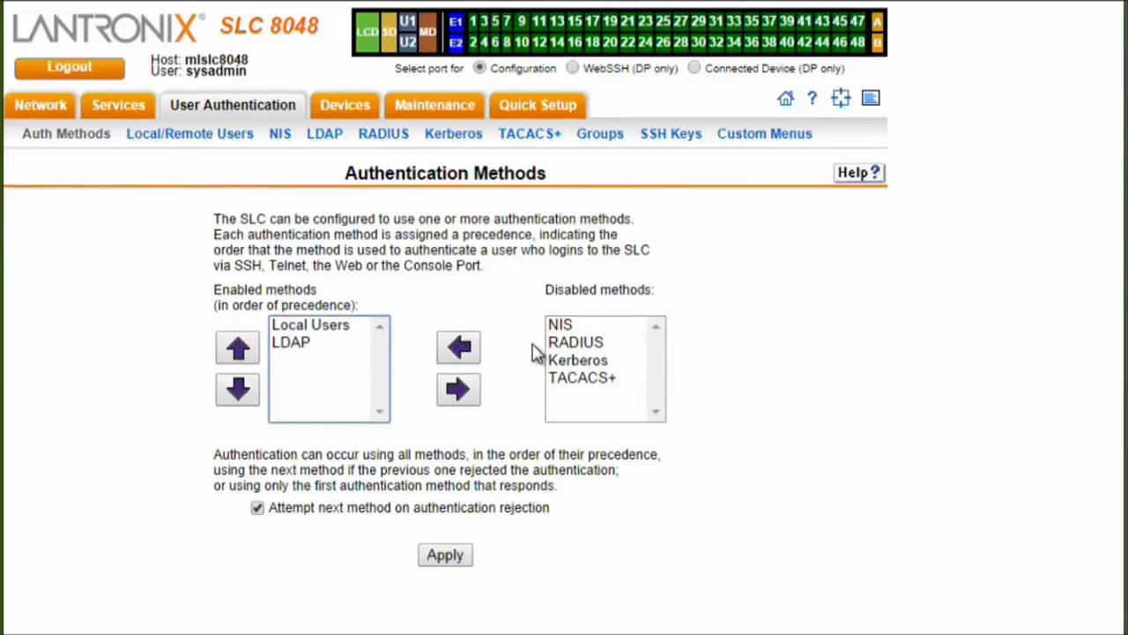
click(564, 345)
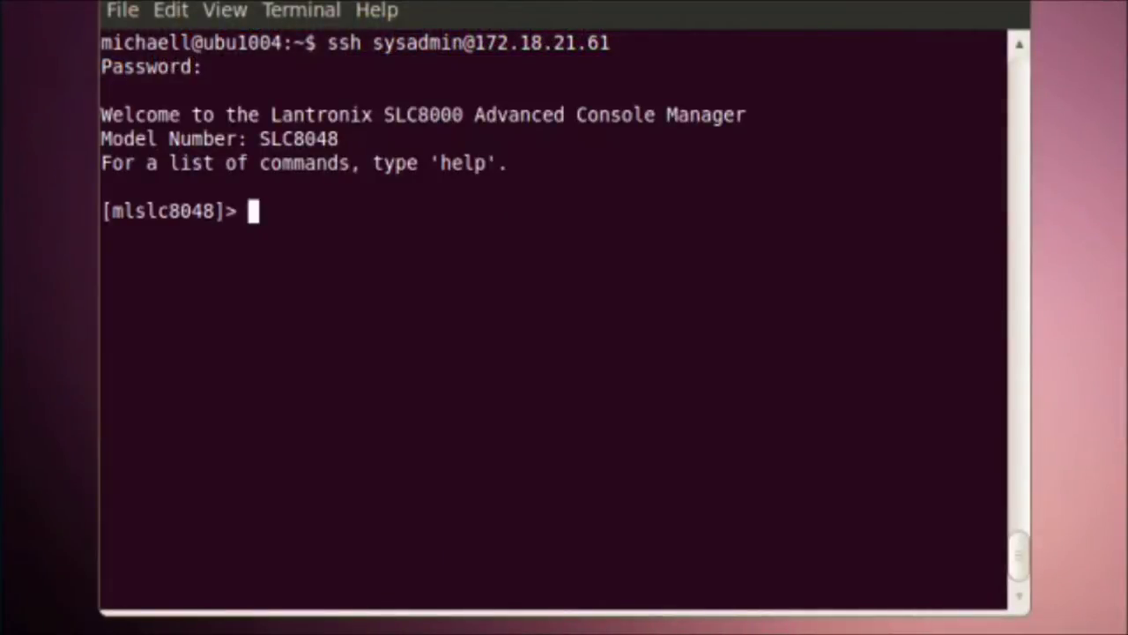
Step: Run 'connect direct deviceport 1' at the [mlslc8048]> prompt
text(connec)
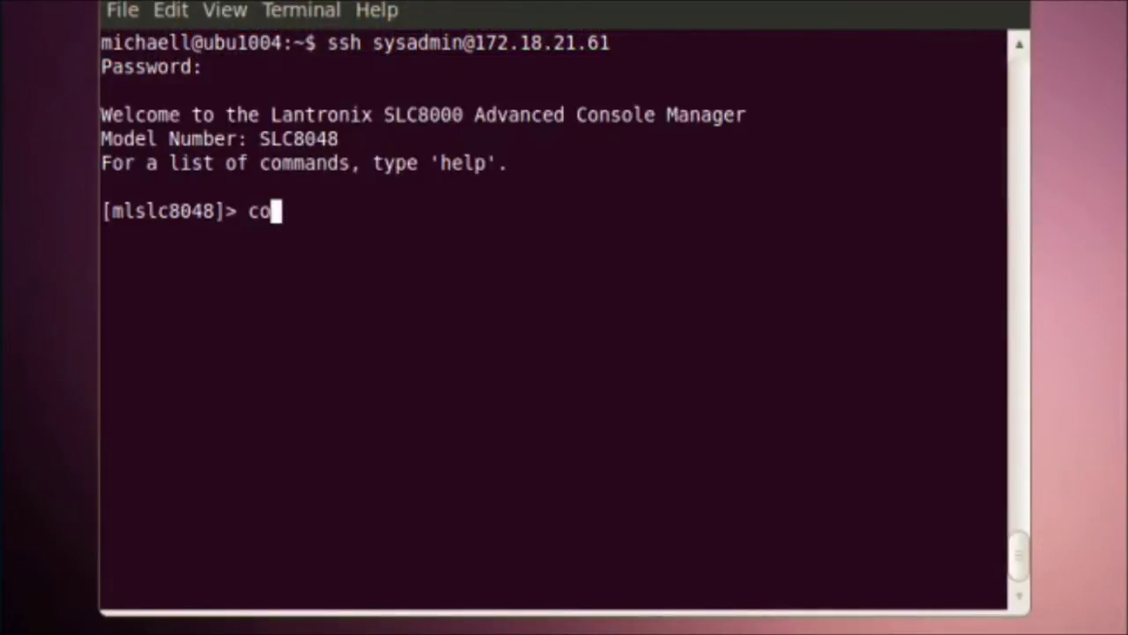
text(t )
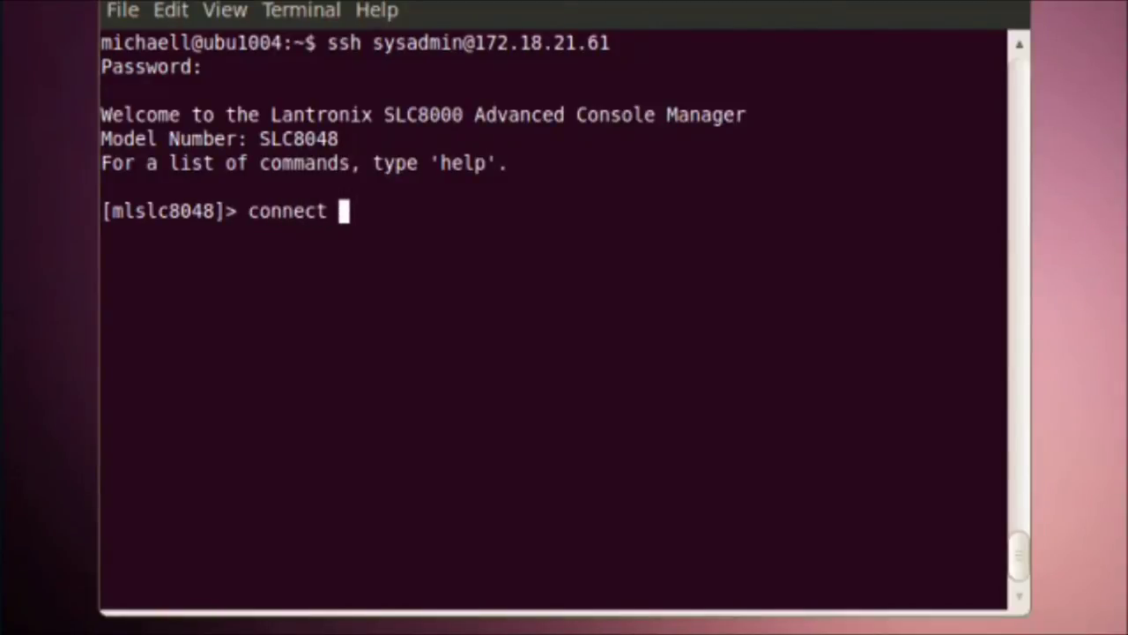
text(direct )
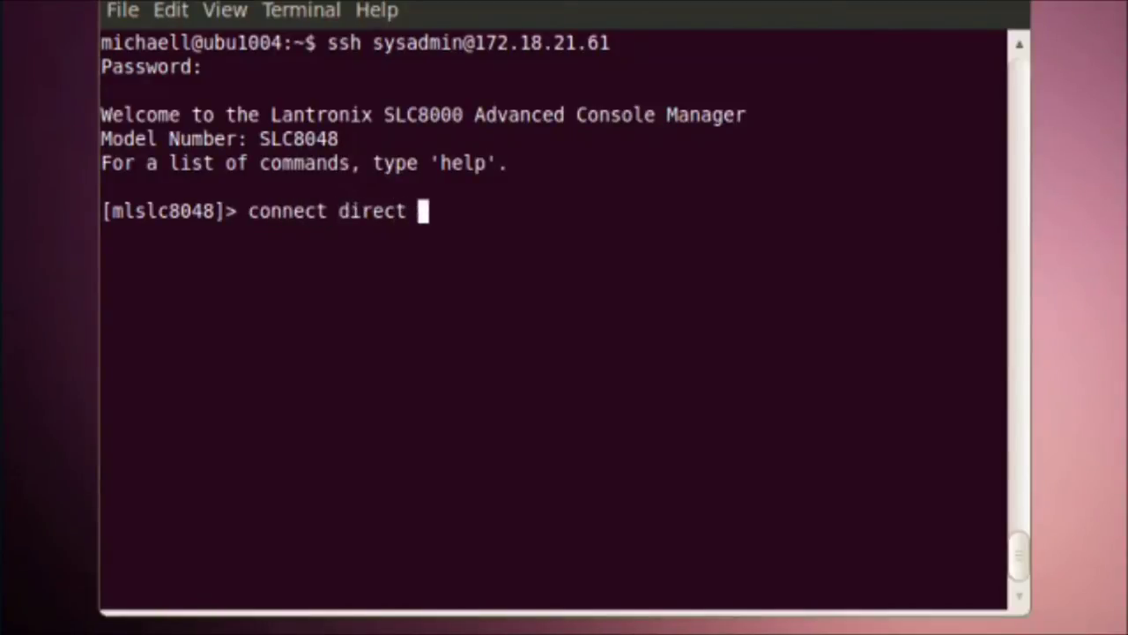
text(deviceport)
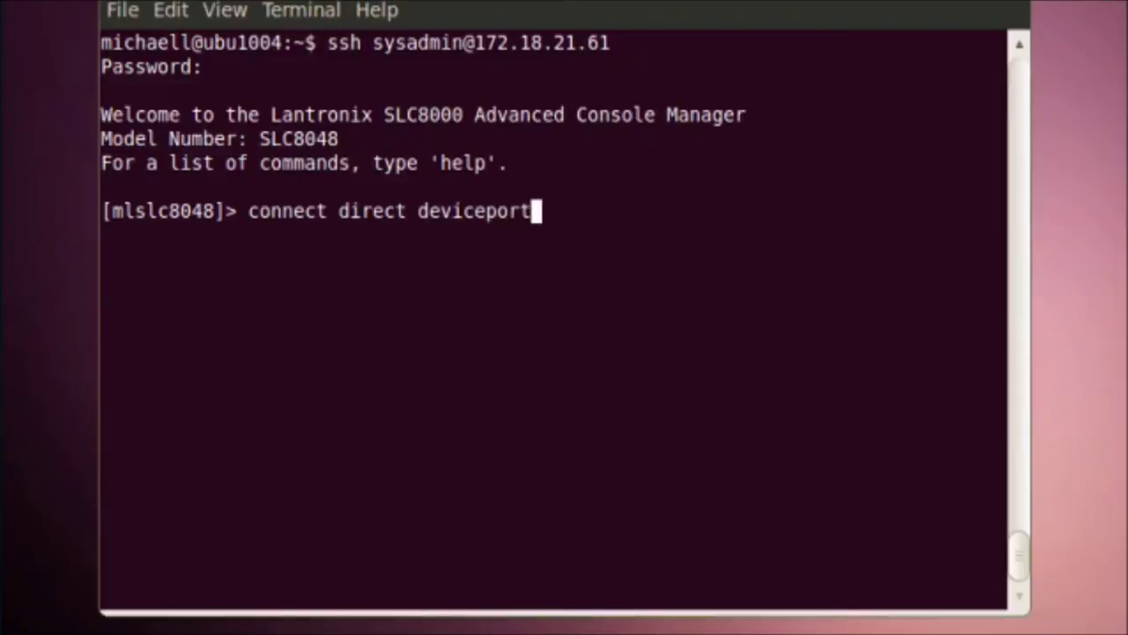
text( 1)
key(Return)
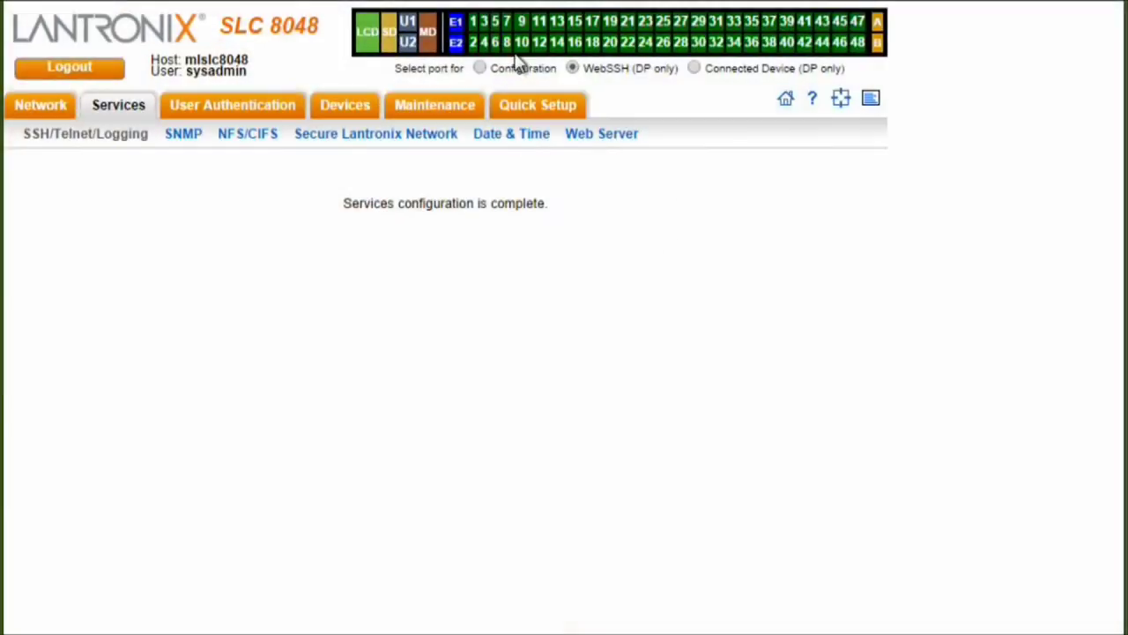
Step: Enter 'Router Users' as the custom menu name, choose option 1, and start typing its command
click(475, 29)
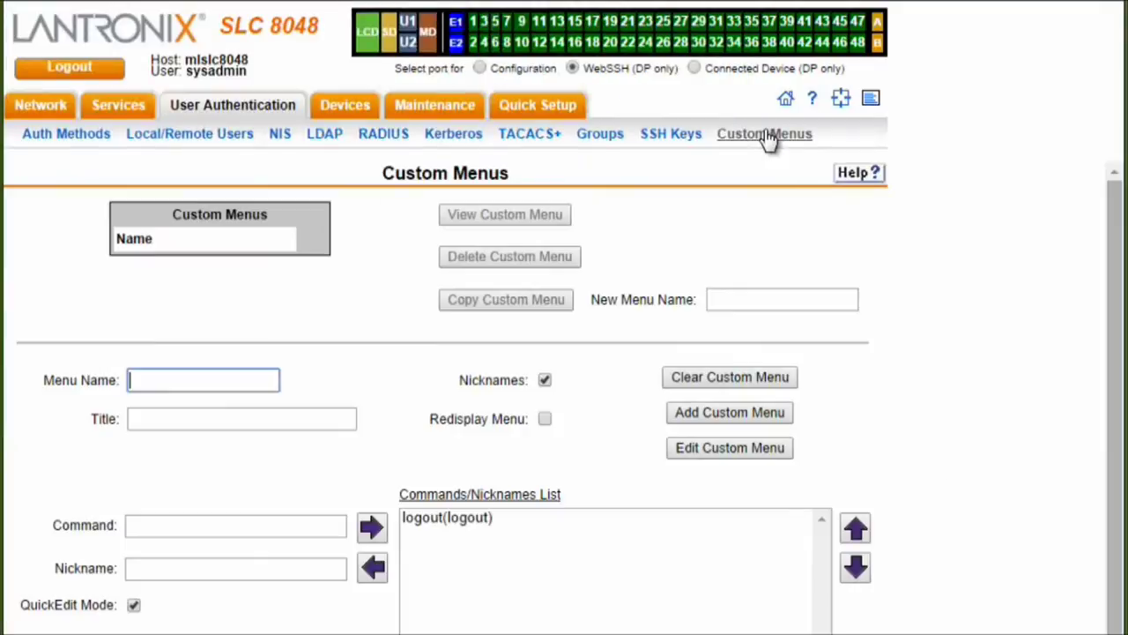
click(150, 374)
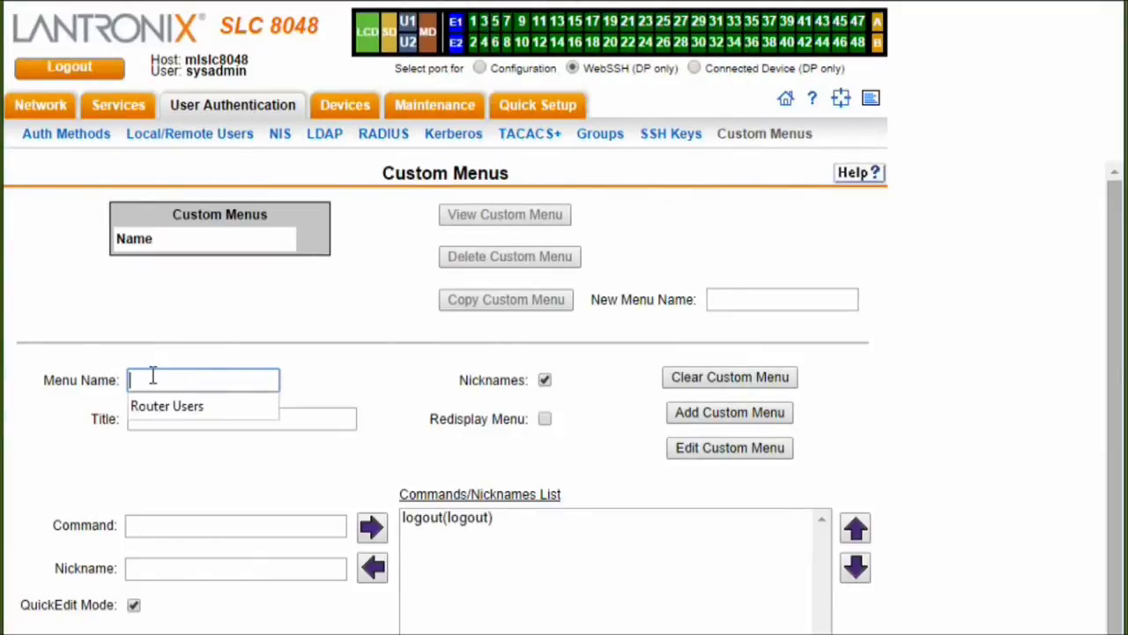
click(155, 407)
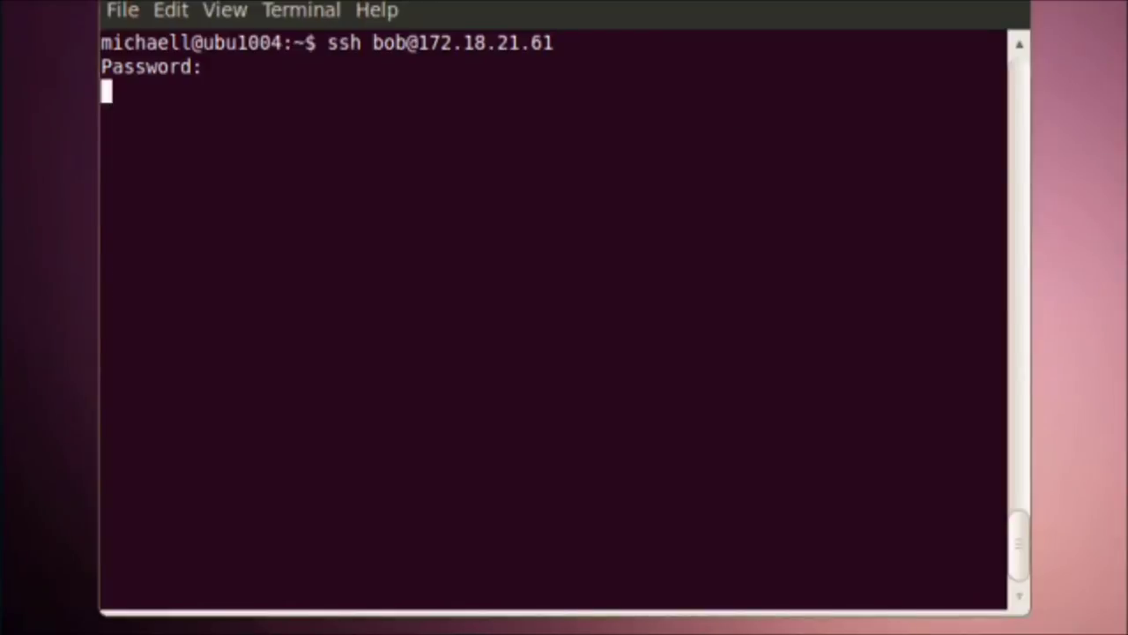
key(Return)
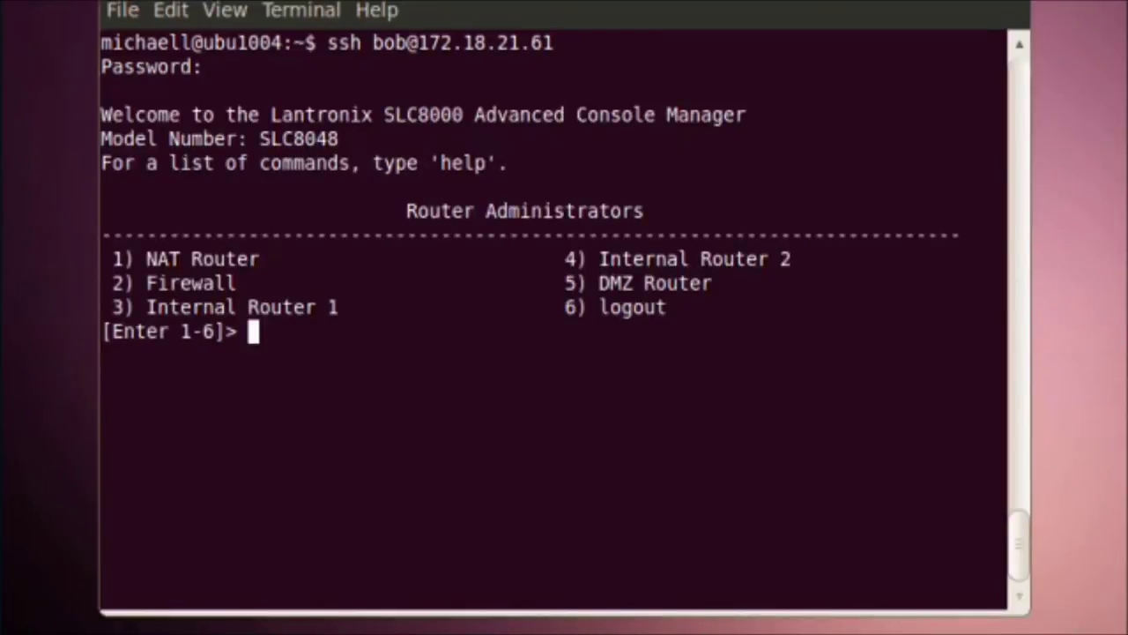
text(1)
key(Return)
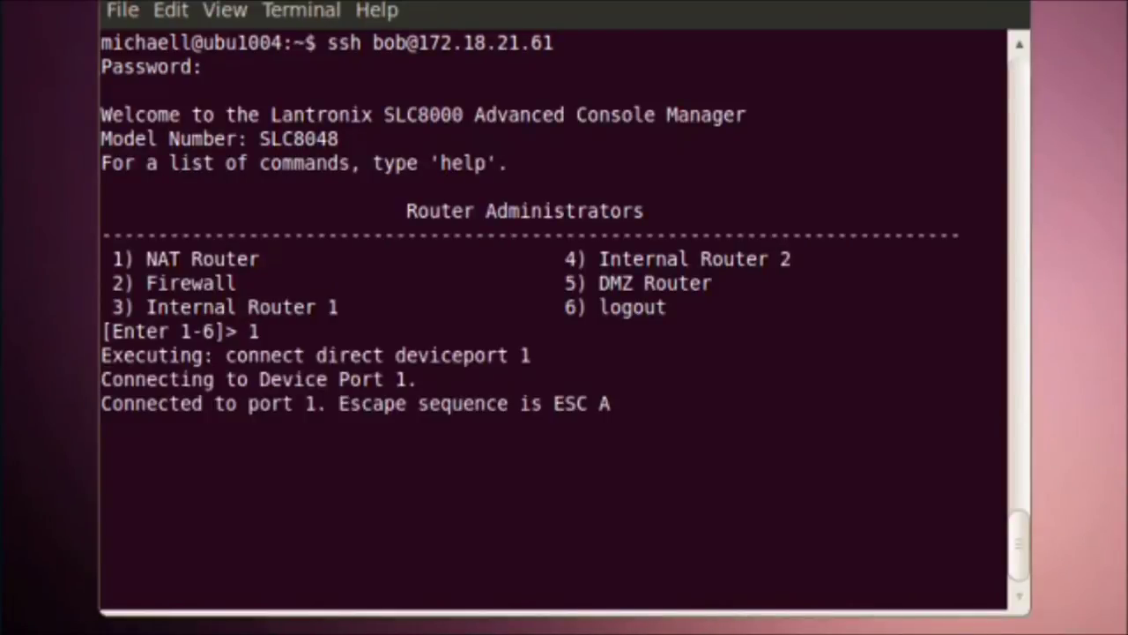
text(onnect)
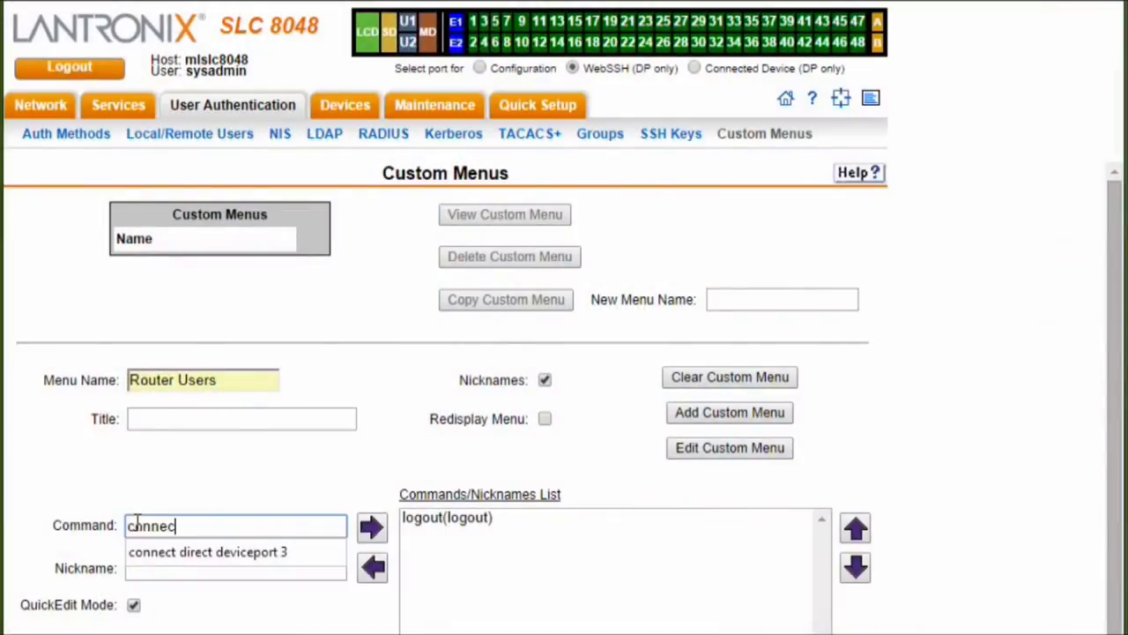
Step: Accept the autocompleted command 'connect direct deviceport 3' for the Router Users menu
key(Down)
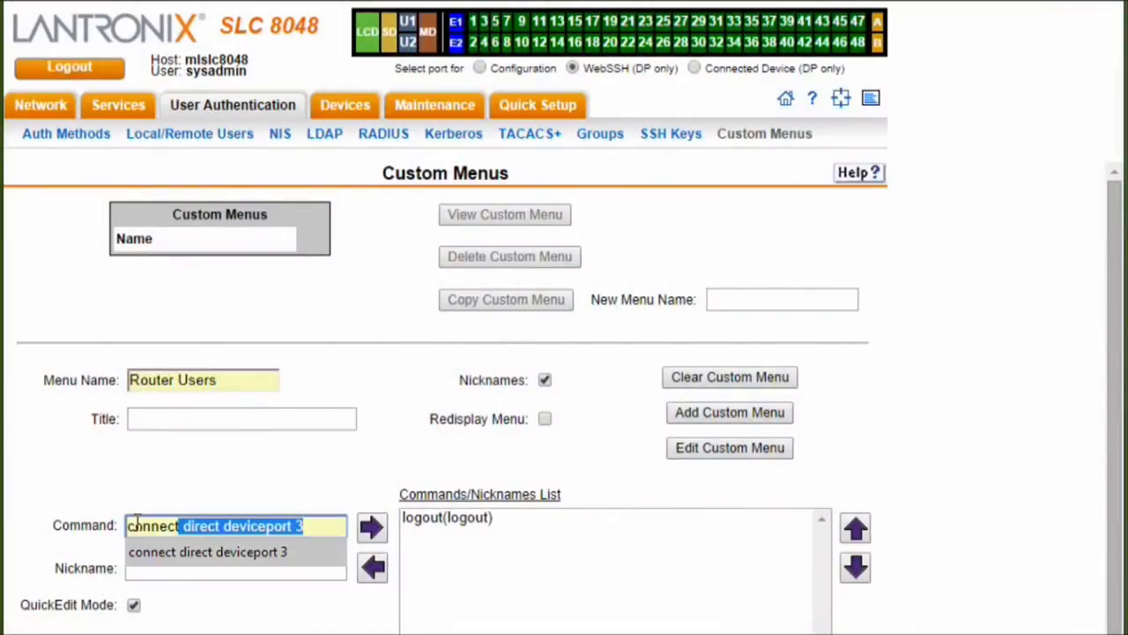
key(Right)
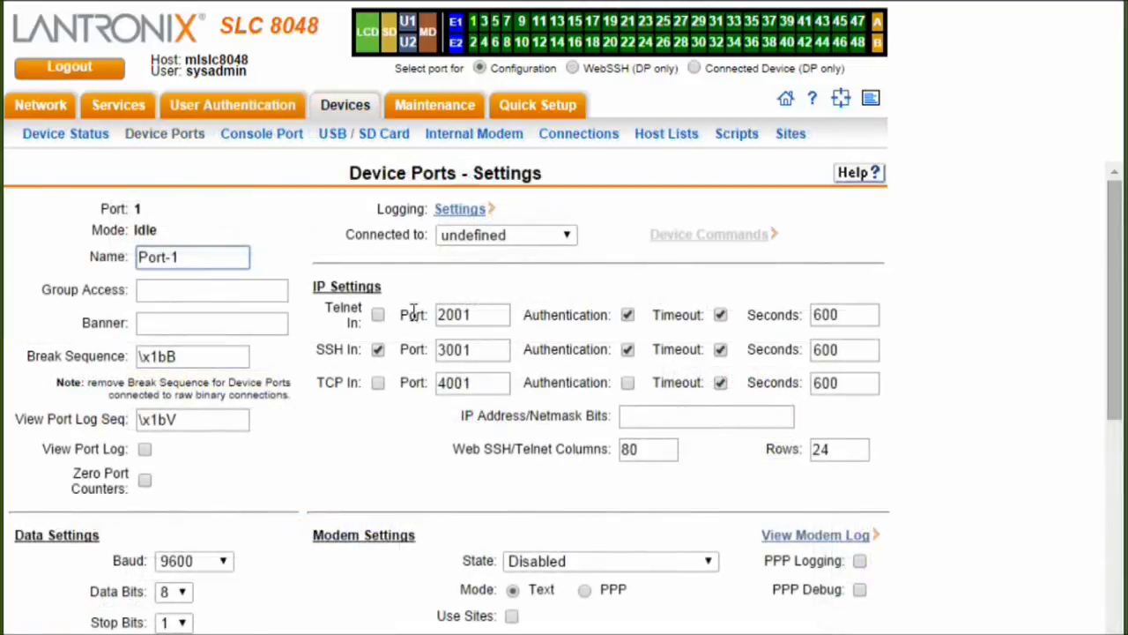
Step: Enable Telnet In and TCP In on port 1 and set IP 172.18.21.100/16
click(380, 316)
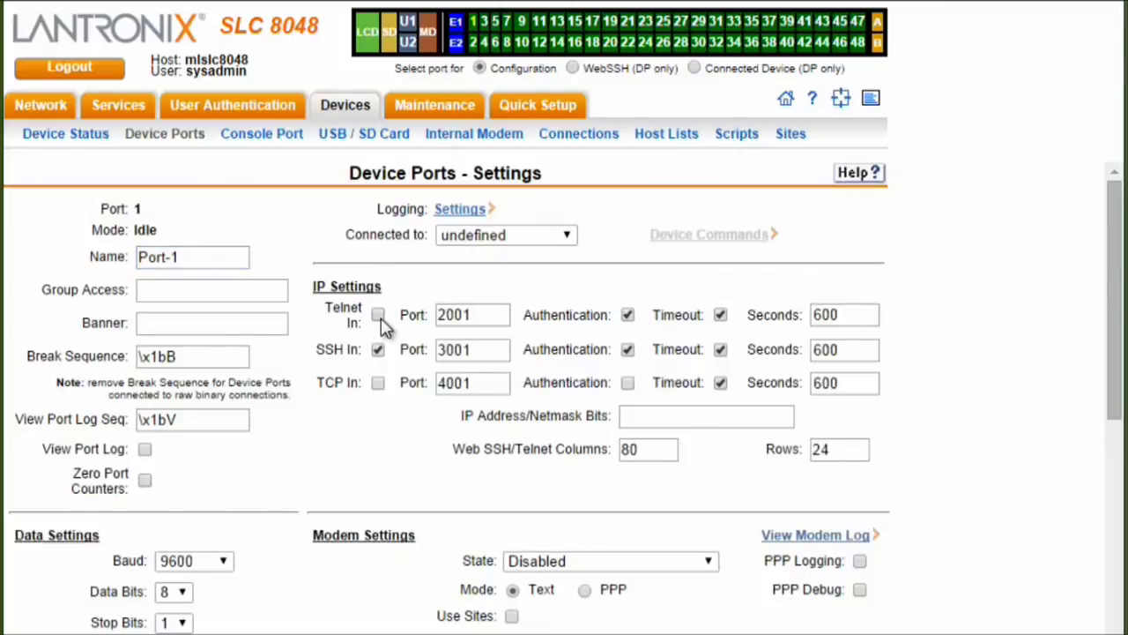
click(378, 385)
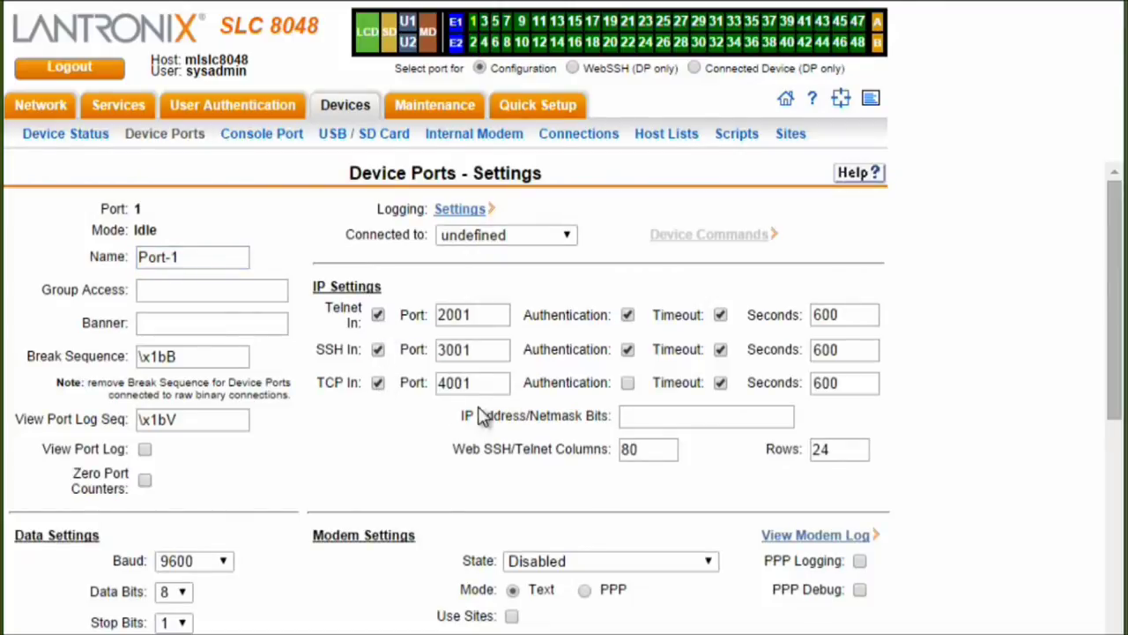
click(650, 418)
text(1)
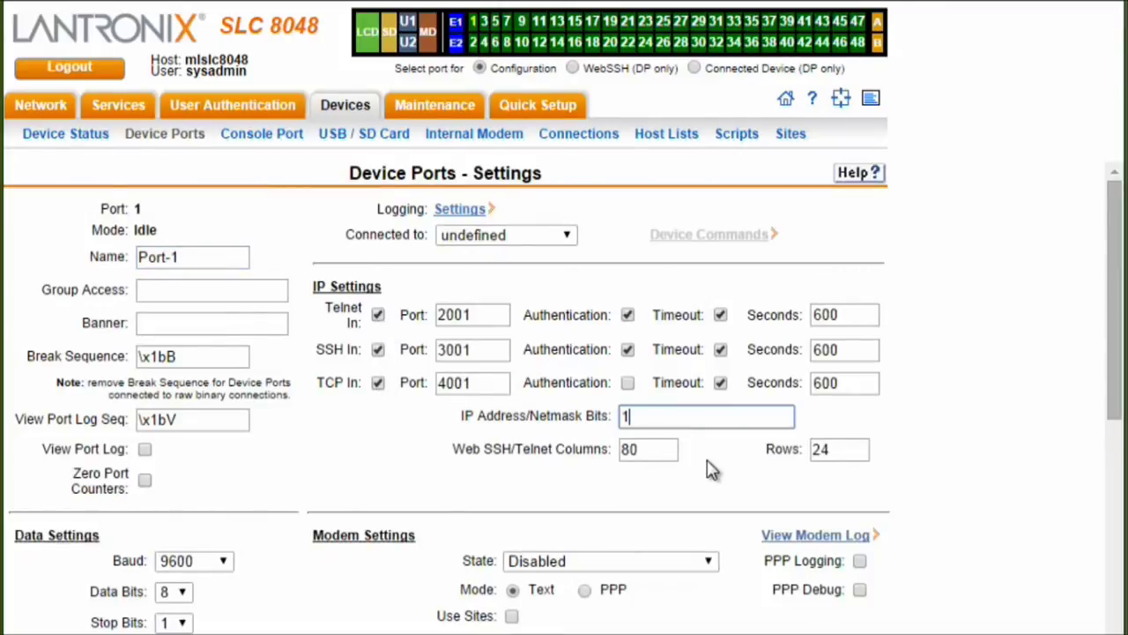
text(72.18.21.100)
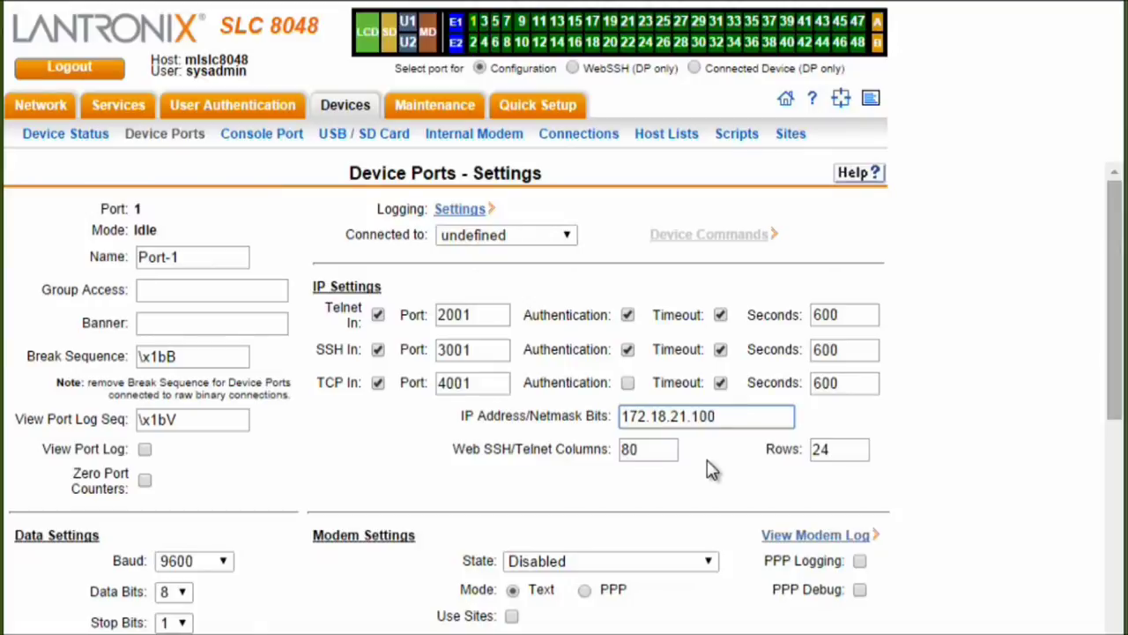
text(/16)
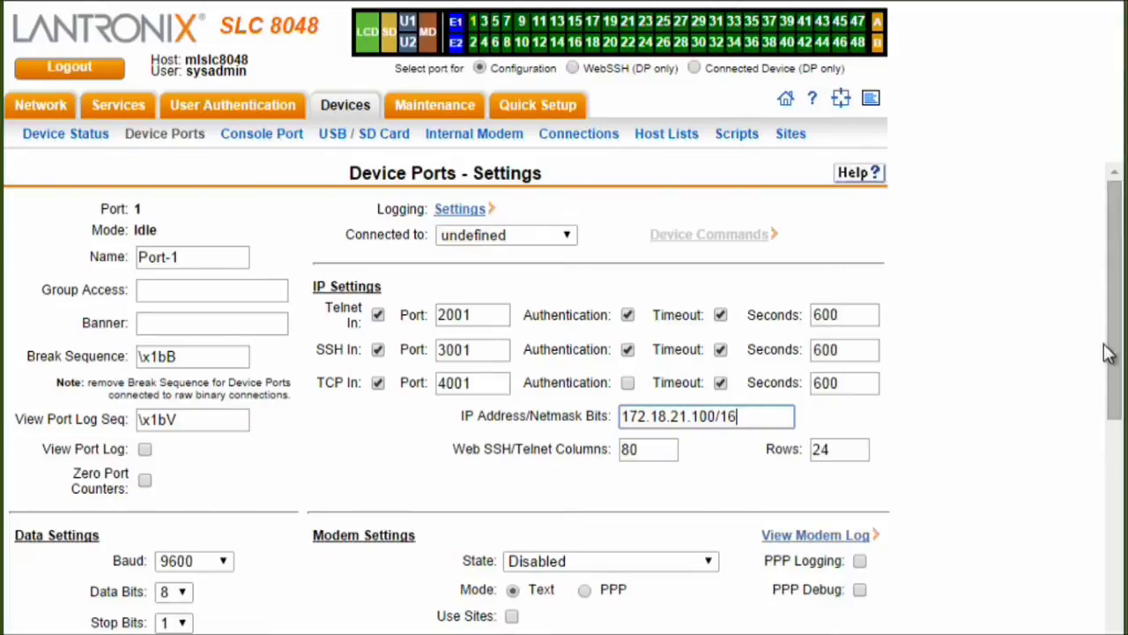
Step: Set Max Direct Connects to 5 and apply the port 1 settings
scroll(1115, 352, down, 4)
click(184, 409)
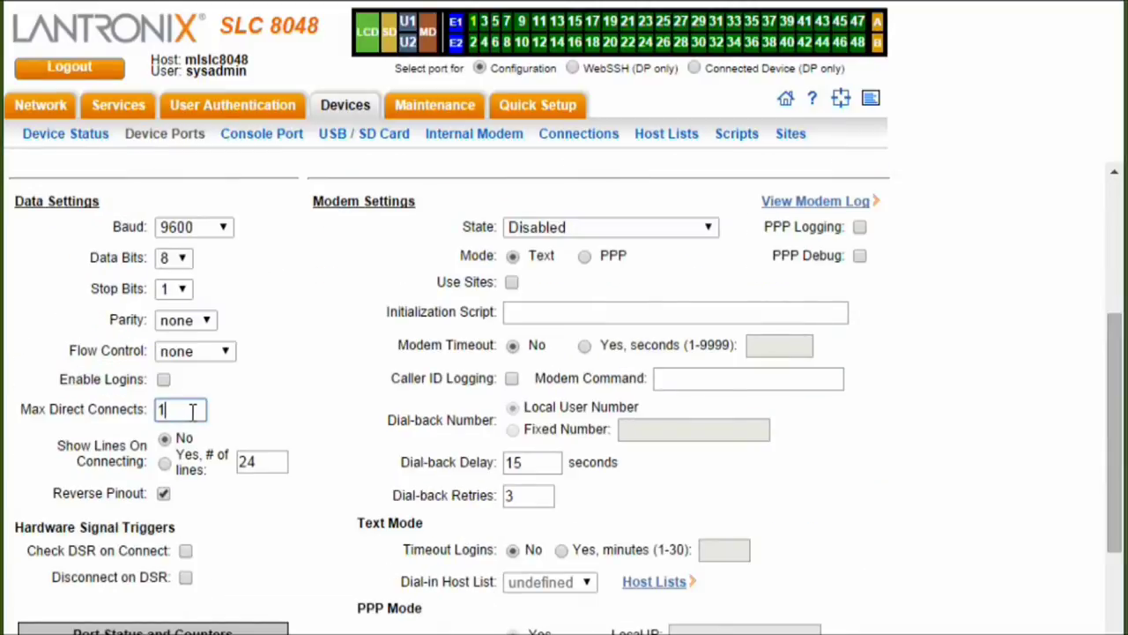
key(BackSpace)
text(5)
scroll(195, 411, down, 5)
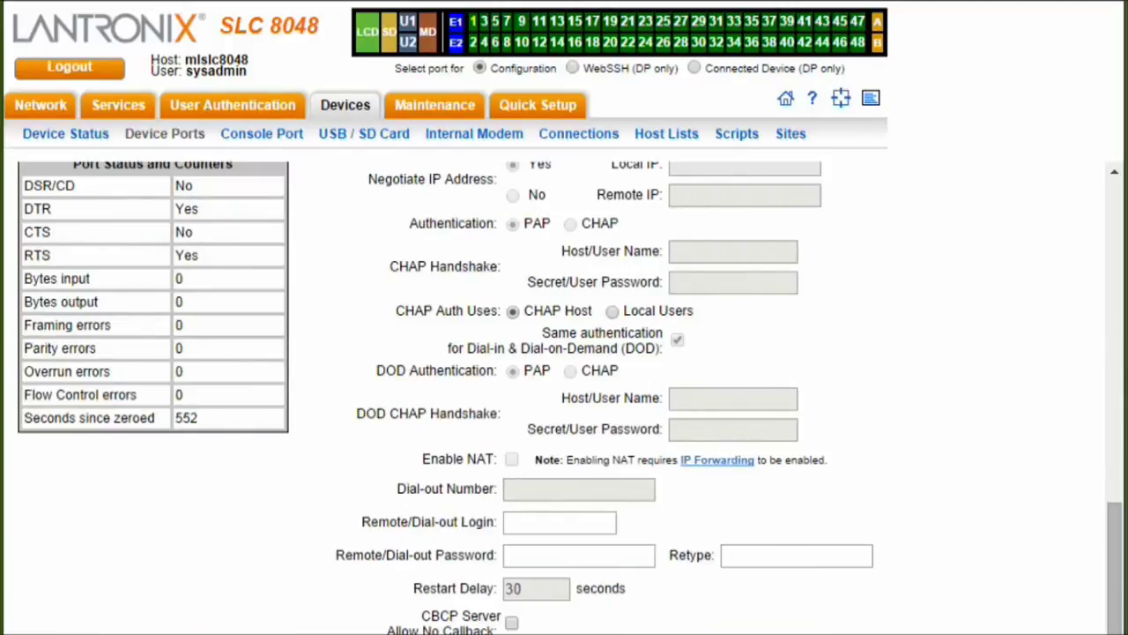
key(Return)
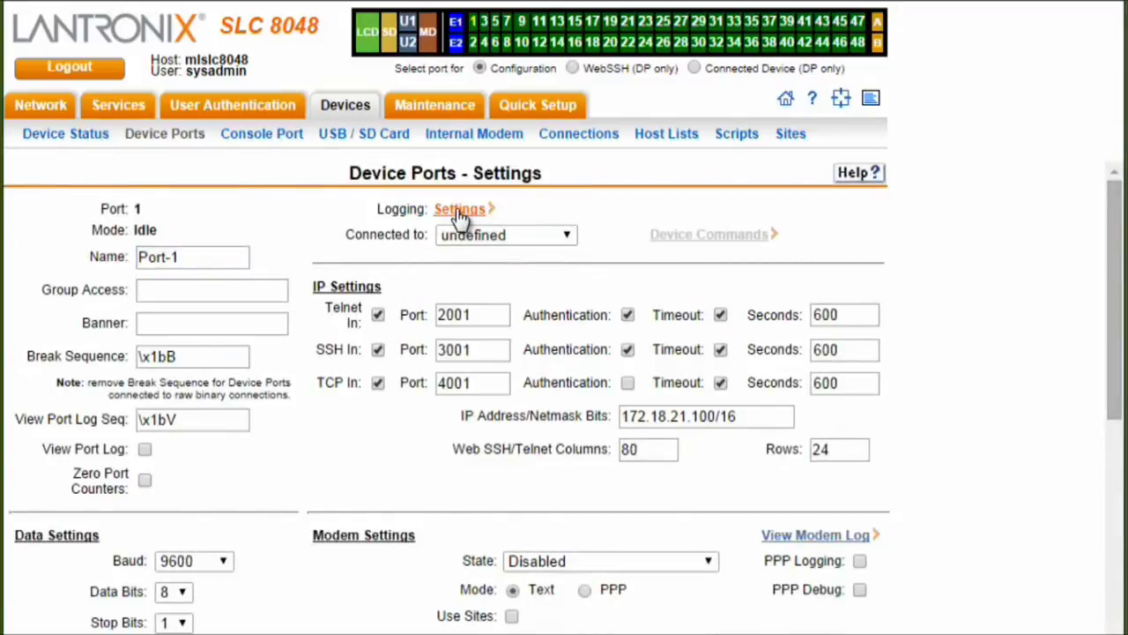
Step: In port 1's Logging Settings, enable local, email/trap and syslog logging
click(459, 214)
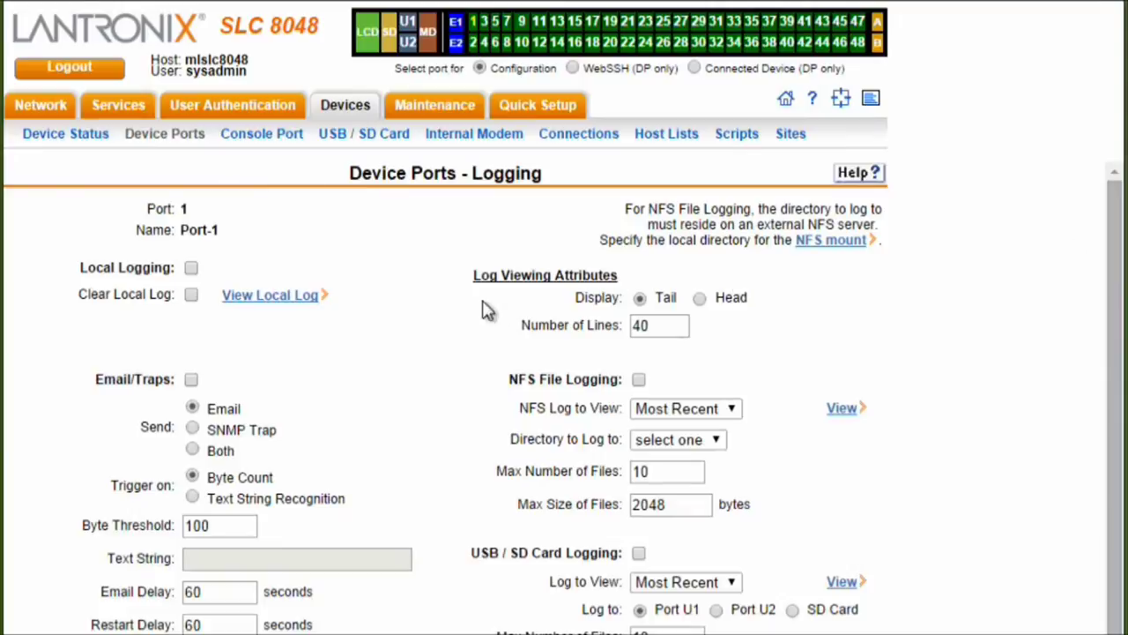
click(192, 270)
click(189, 381)
scroll(641, 560, down, 3)
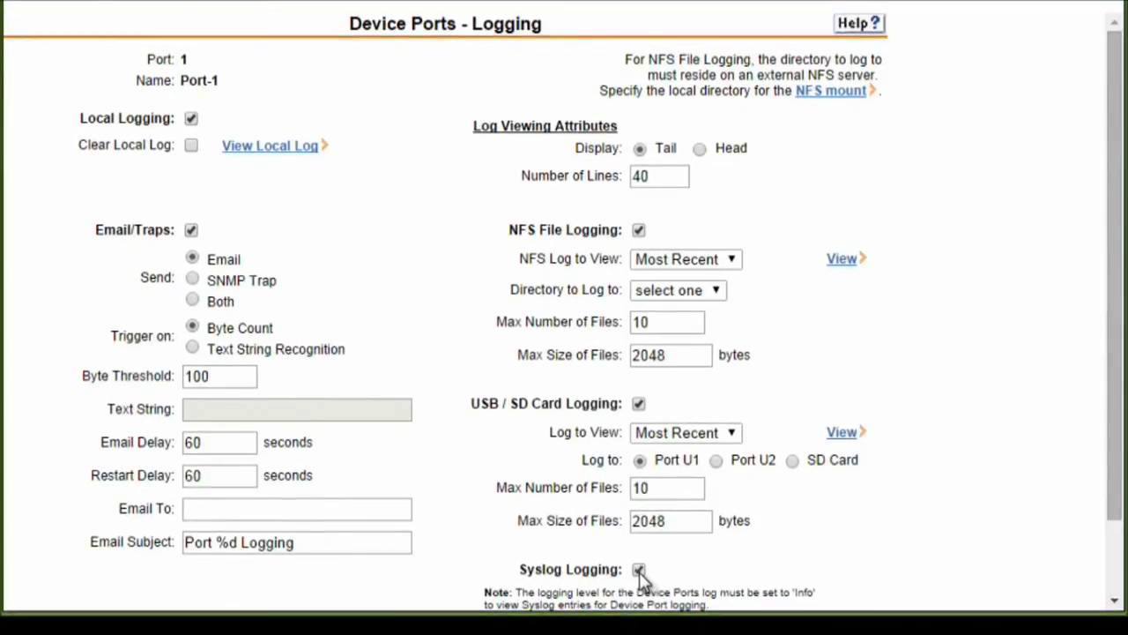
click(639, 571)
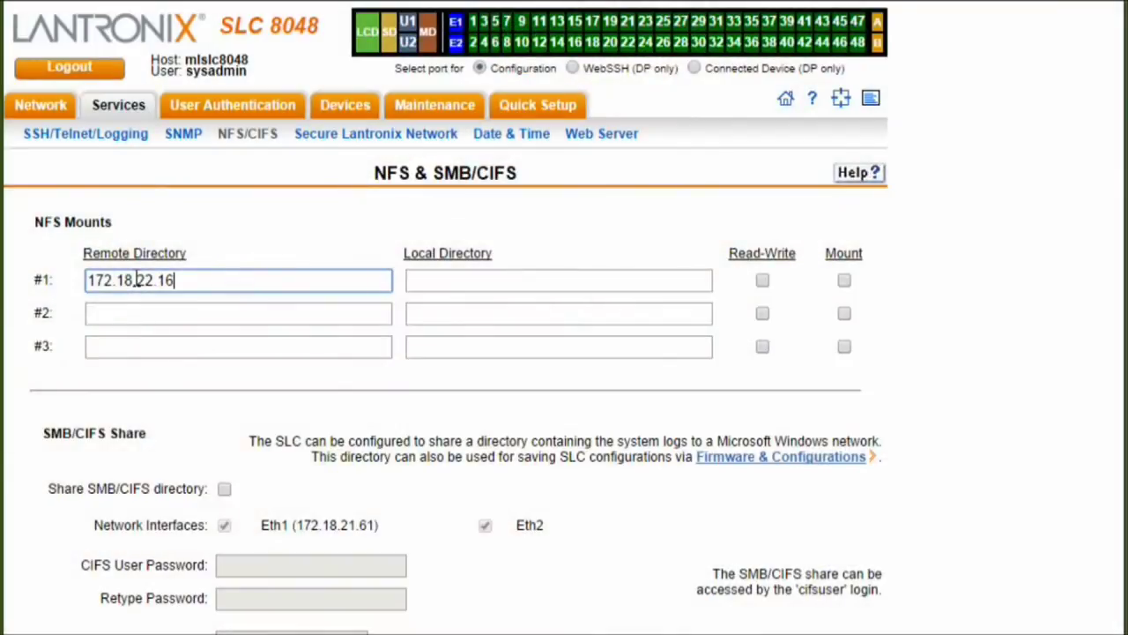
Step: Extend NFS Remote Directory #1 to '172.18.22.16:/'
text(:/)
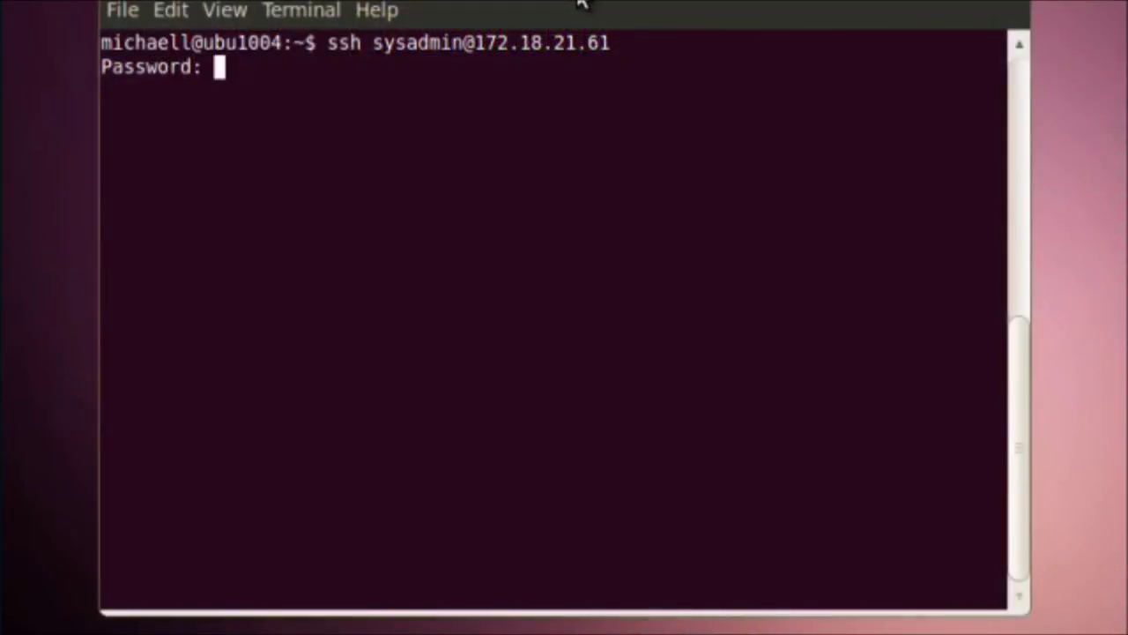
Step: Submit the administrator password over SSH and type 'show network' at the prompt
key(Return)
text(show n)
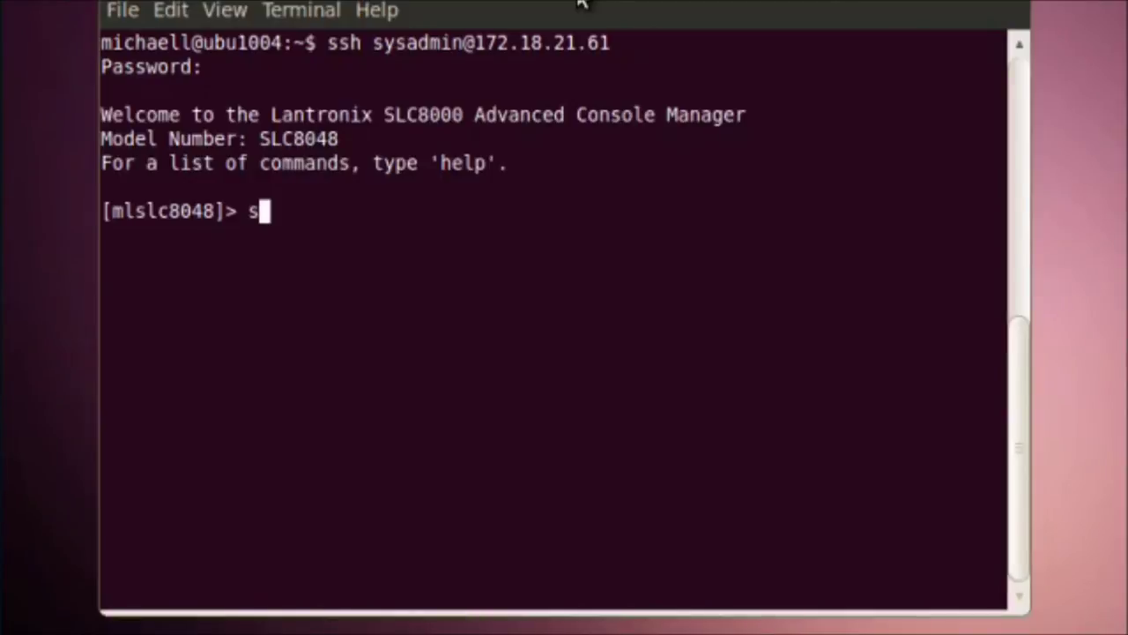
text(etwork)
text(how n)
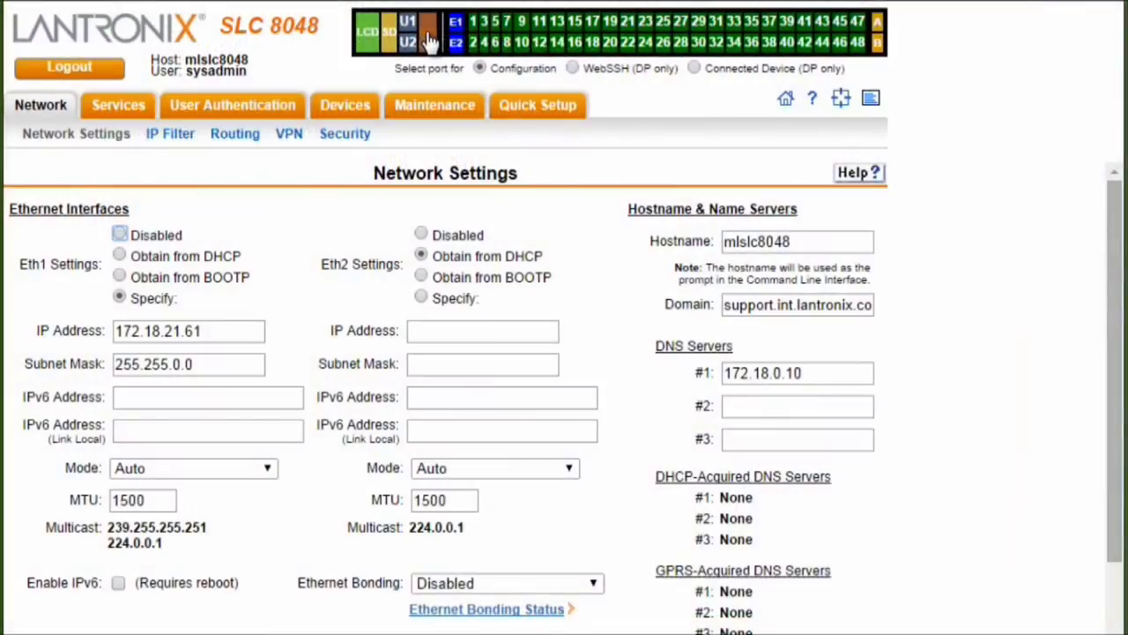
Step: Open the Internal Modem settings and review its PPP options: 15-minute dial-tone check, 15-second dial-back, 3 retries
click(344, 105)
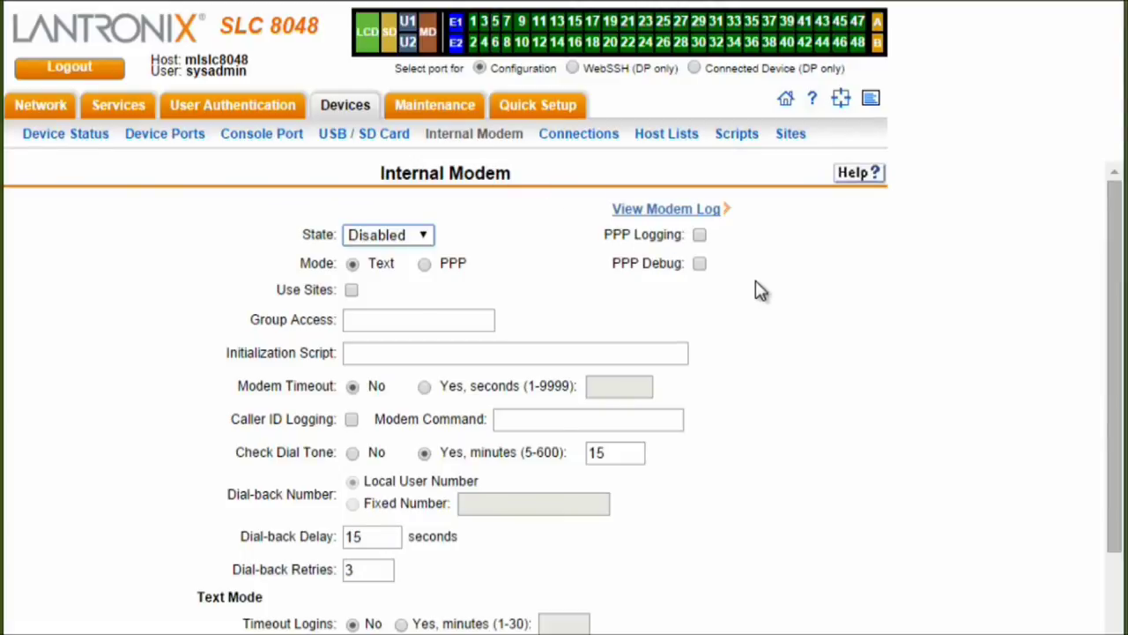
scroll(761, 289, down, 3)
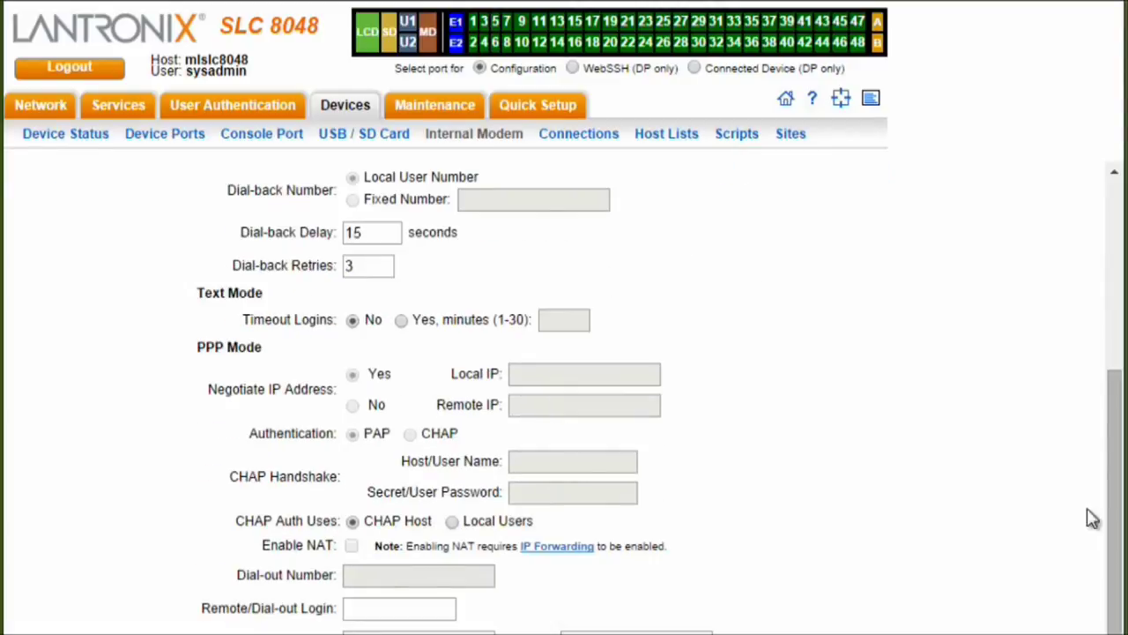
drag(1093, 518, 1097, 315)
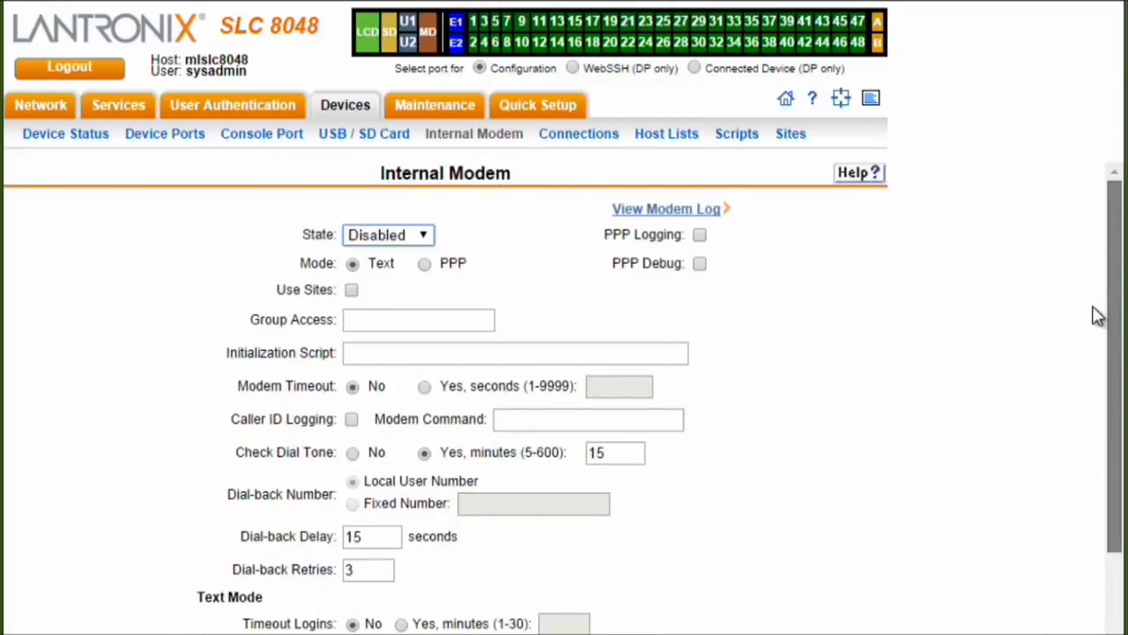